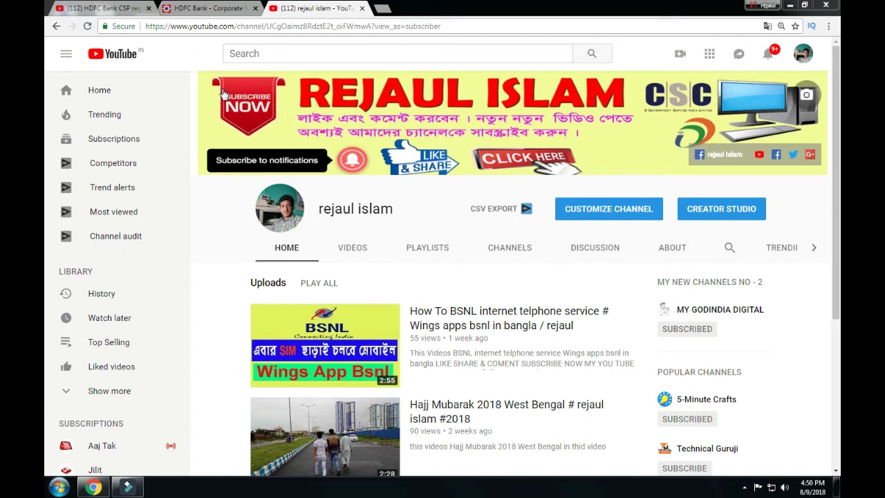
# Step: On the HDFC Bank corporate page, start an Apply Online application with Kolkata as the city
pyautogui.click(206, 9)
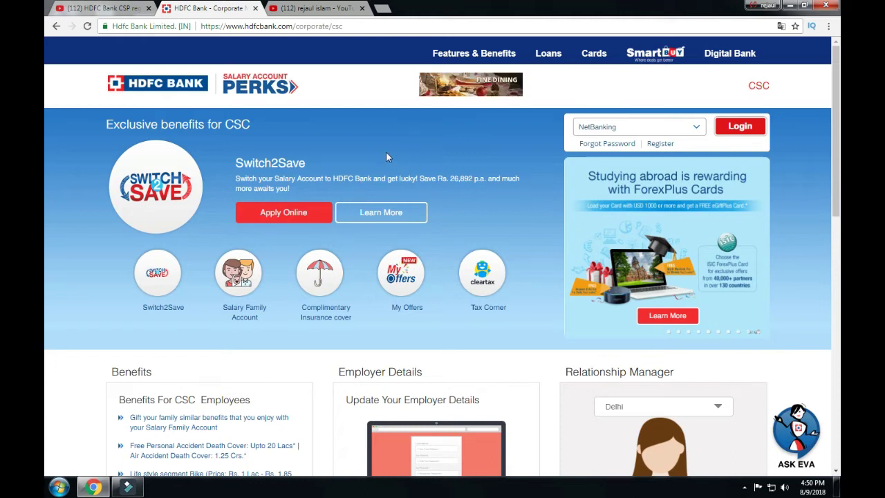
pyautogui.click(279, 217)
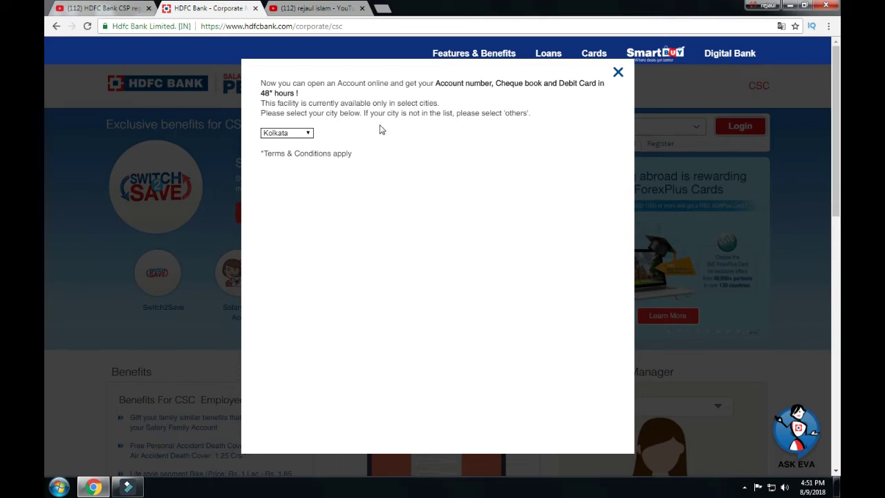
pyautogui.click(306, 134)
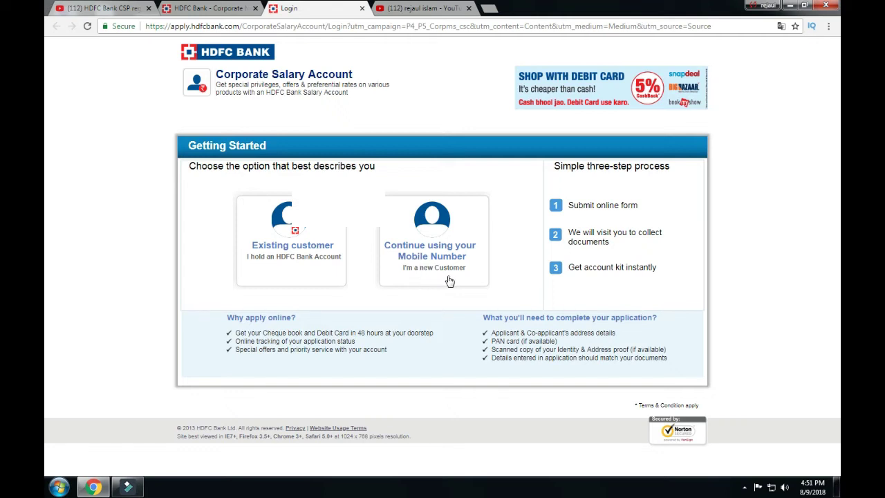
# Step: Continue as a new customer with a mobile number, accept the call/SMS consent, and resubmit
pyautogui.click(435, 221)
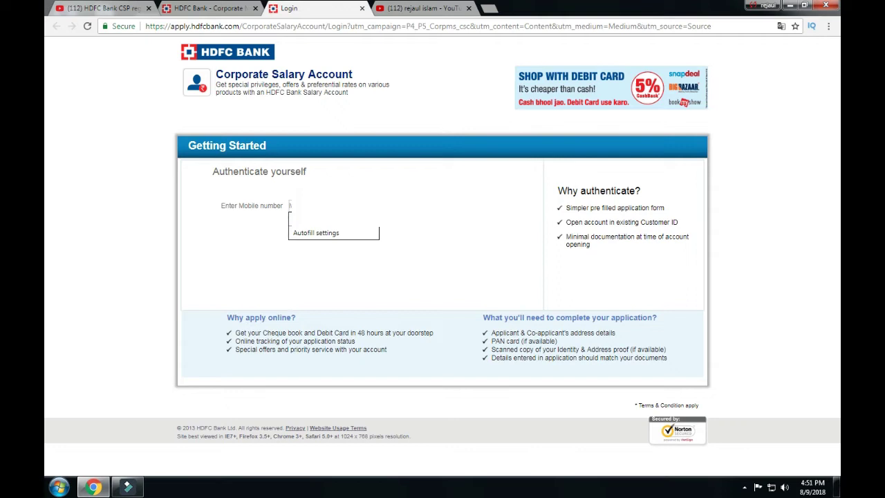
pyautogui.write('8')
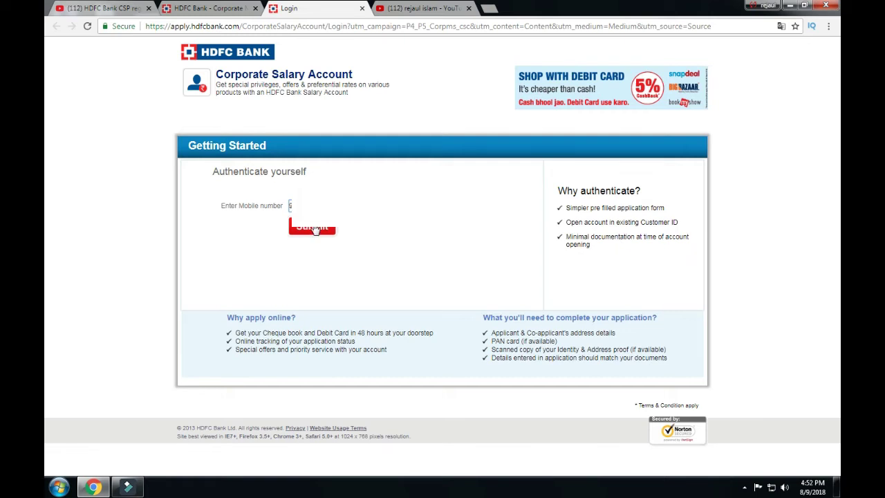
pyautogui.click(312, 228)
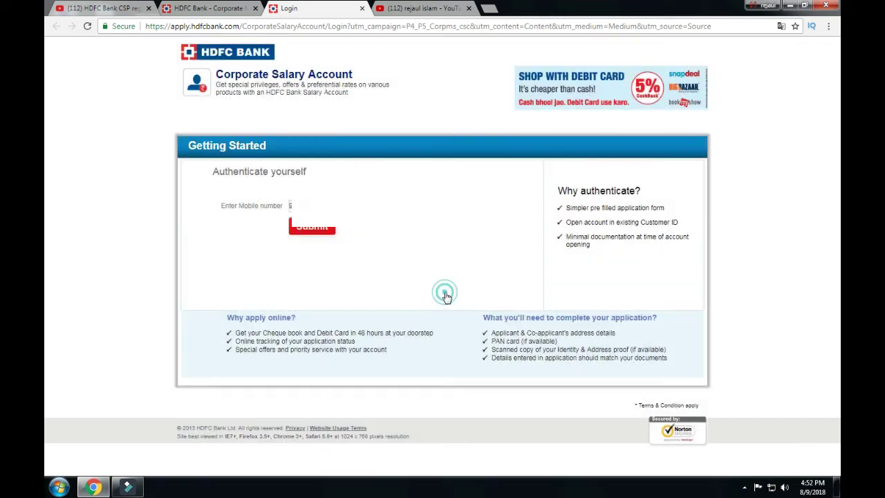
pyautogui.click(444, 294)
pyautogui.click(319, 230)
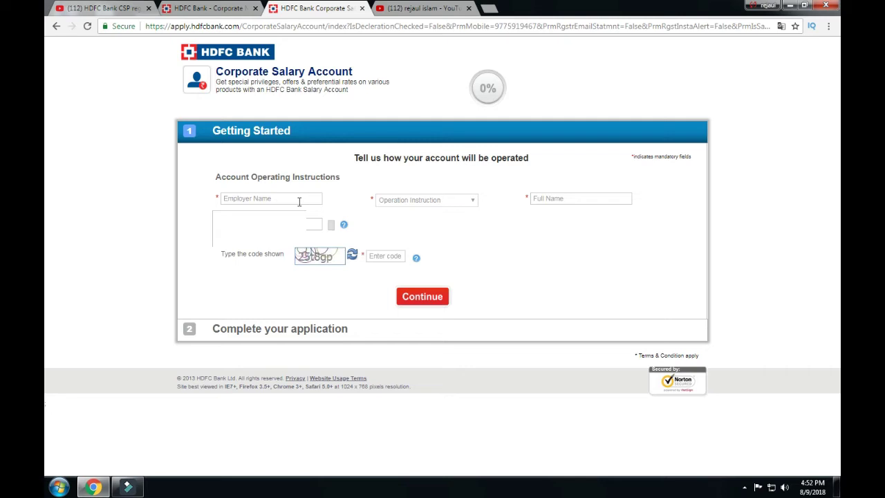
# Step: Enter the employer name and set Operation Instruction to Joint
pyautogui.click(280, 199)
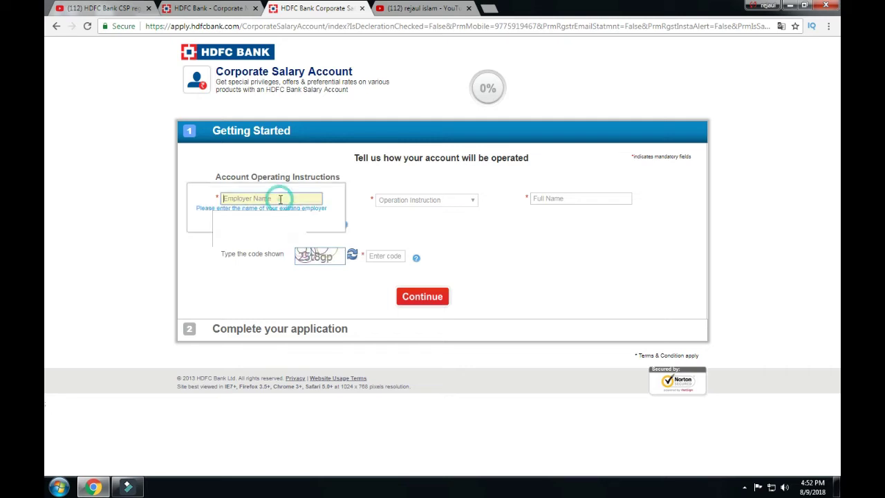
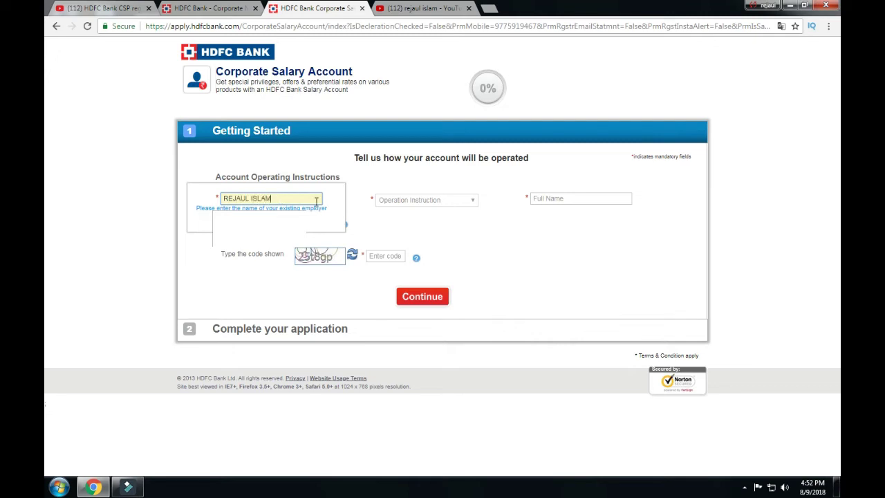
pyautogui.click(434, 200)
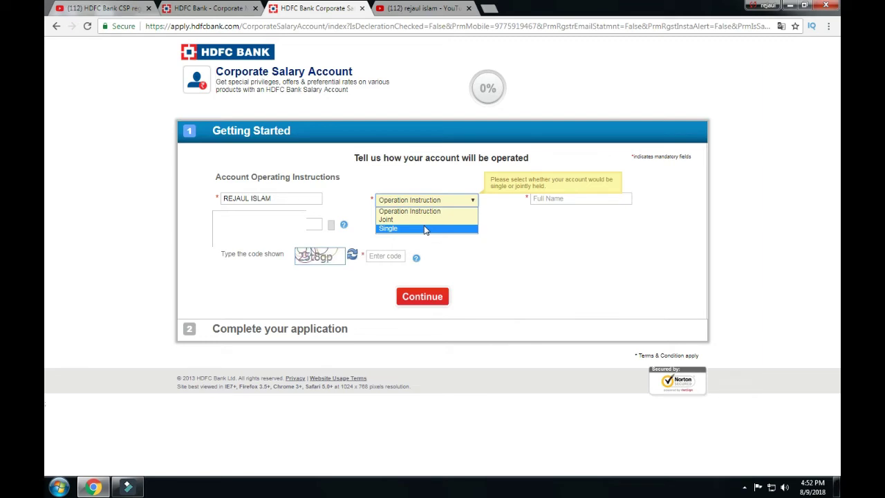
pyautogui.click(429, 220)
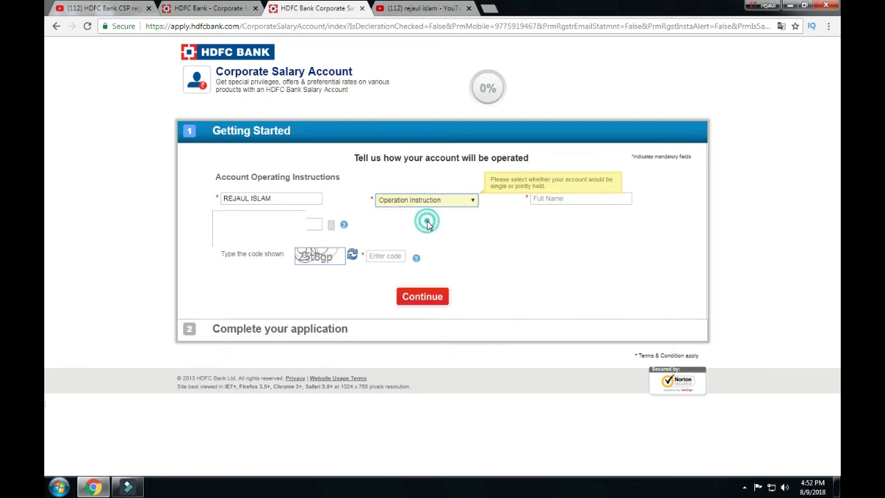
# Step: Fill in the applicant's full name, dismiss the autofill and help popups, and enter the captcha code
pyautogui.click(546, 200)
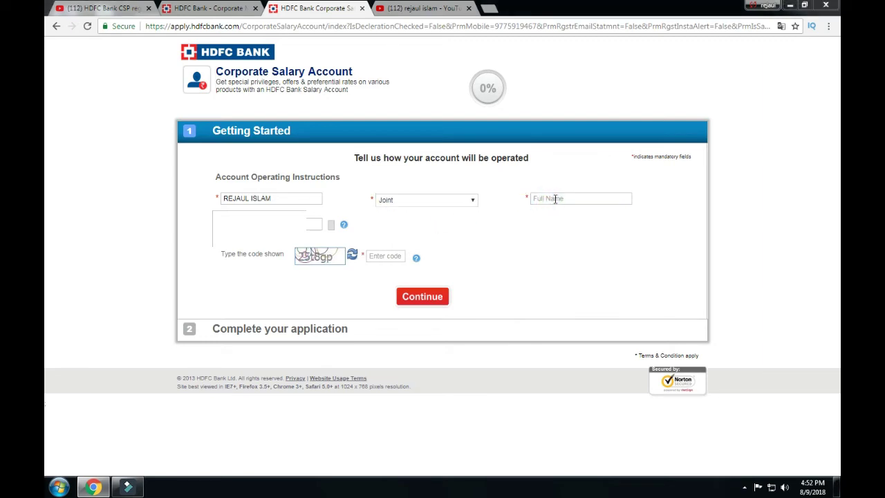
pyautogui.click(553, 199)
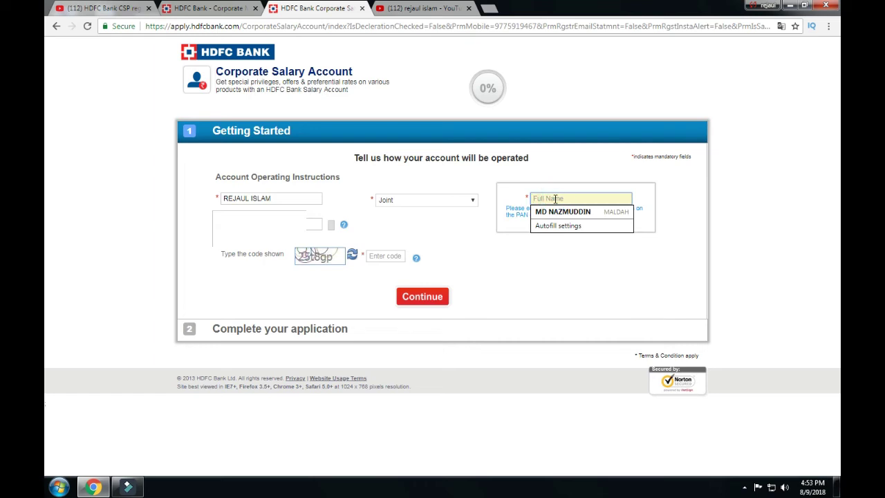
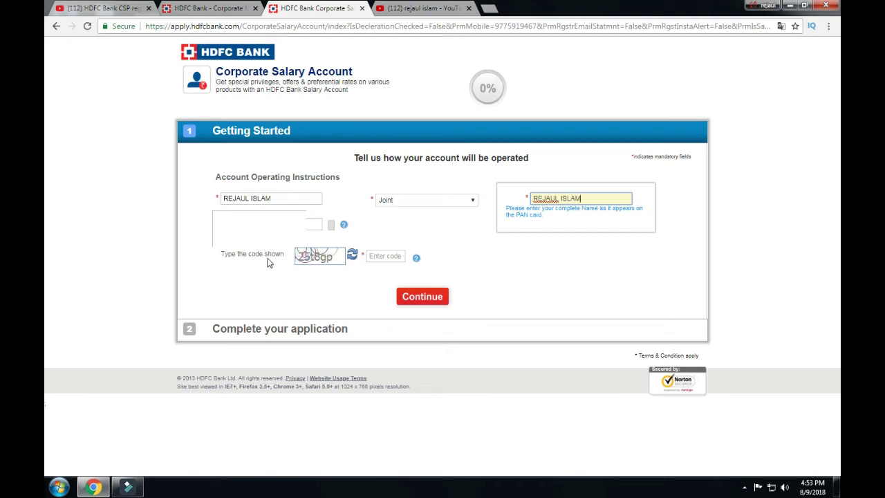
pyautogui.click(336, 229)
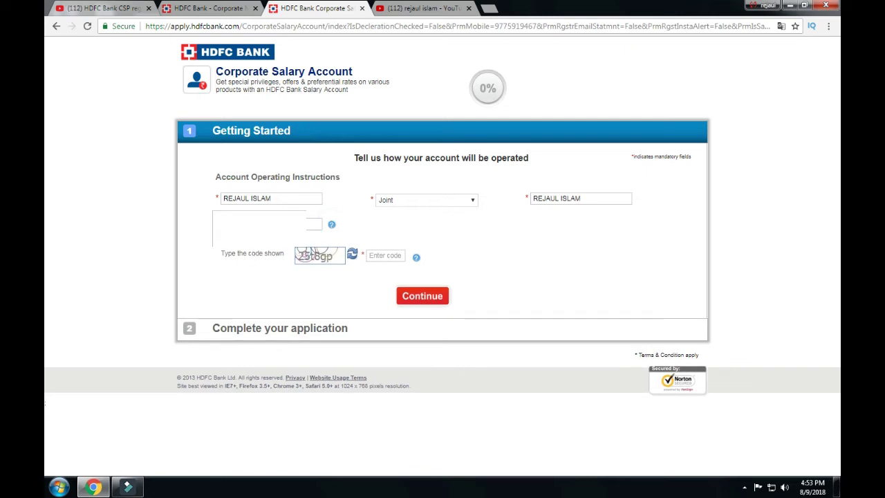
pyautogui.click(257, 224)
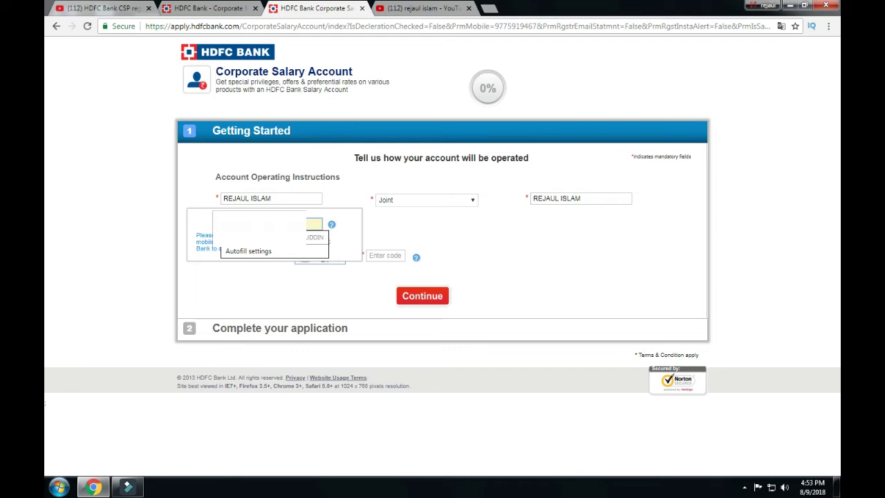
pyautogui.press('Escape')
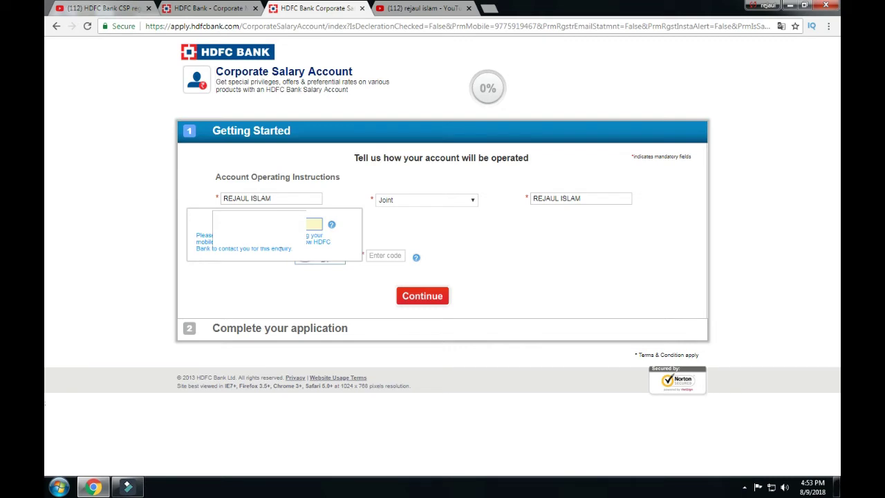
pyautogui.click(385, 229)
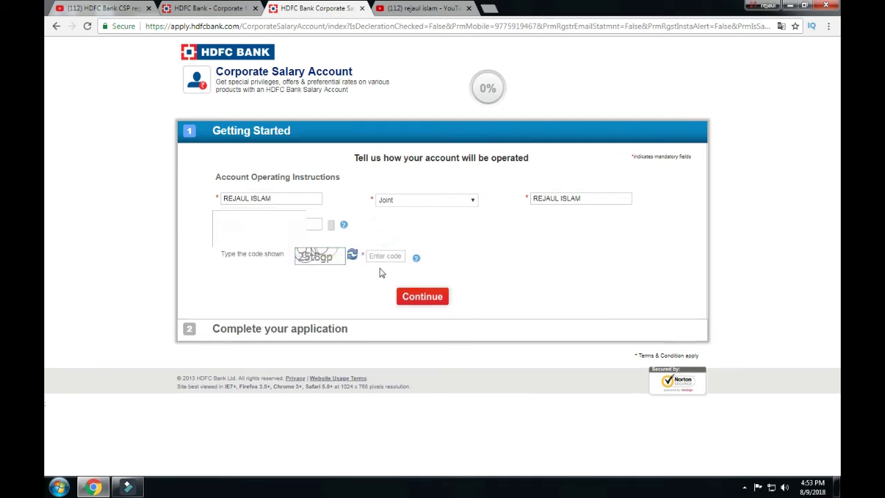
pyautogui.click(377, 258)
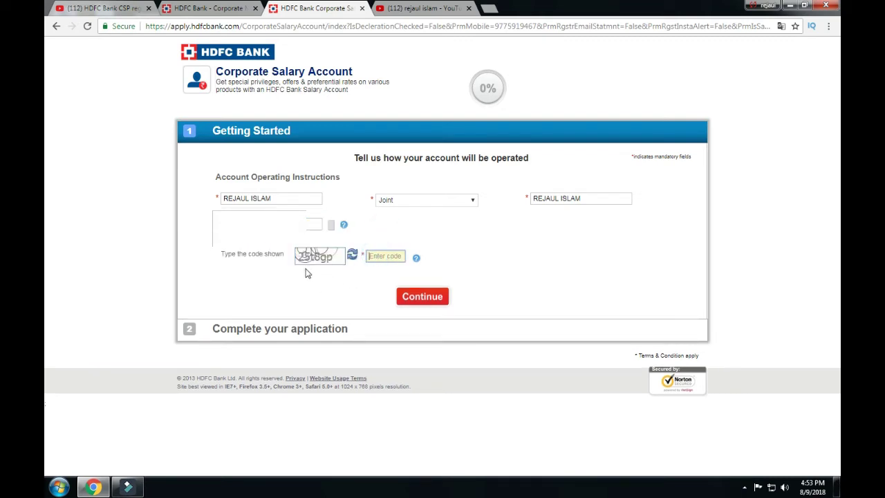
pyautogui.write('25')
# Step: Submit the operating instructions form and close the Windows colour scheme prompt
pyautogui.click(428, 299)
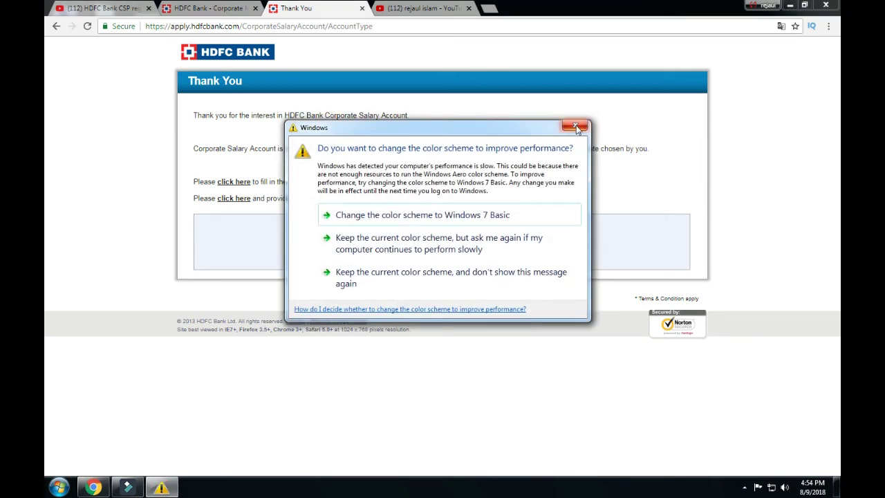
pyautogui.click(577, 128)
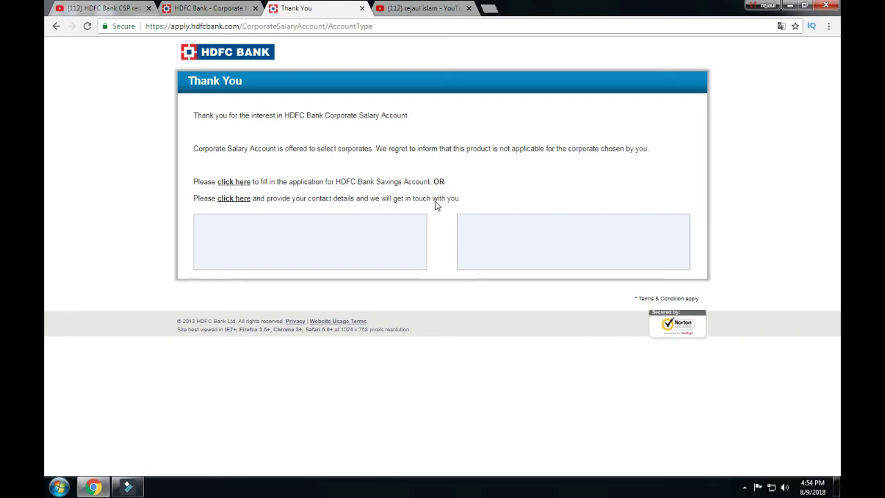
# Step: Open the Savings Account application and authenticate as a new customer by mobile number with consent
pyautogui.click(234, 182)
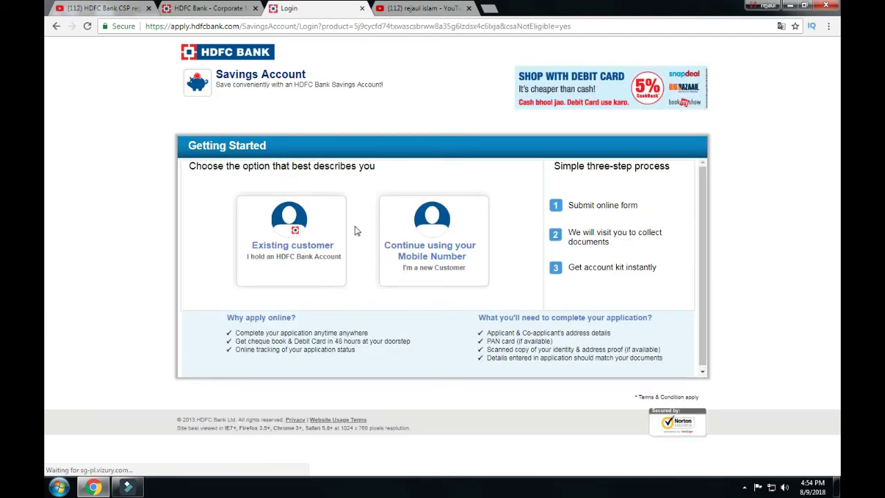
pyautogui.click(416, 253)
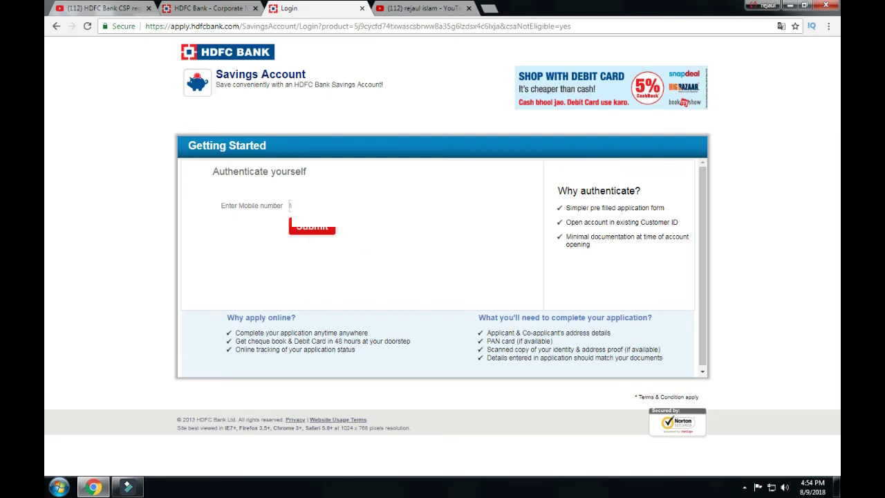
pyautogui.click(290, 206)
pyautogui.click(325, 228)
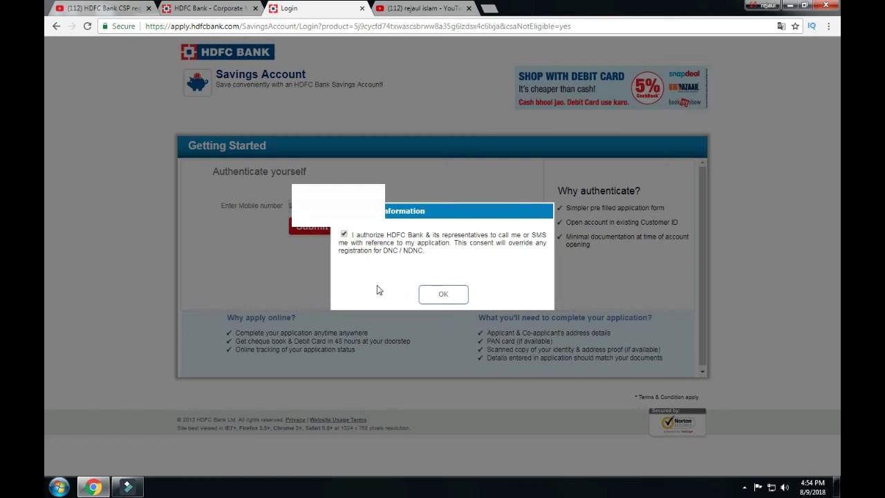
pyautogui.click(444, 294)
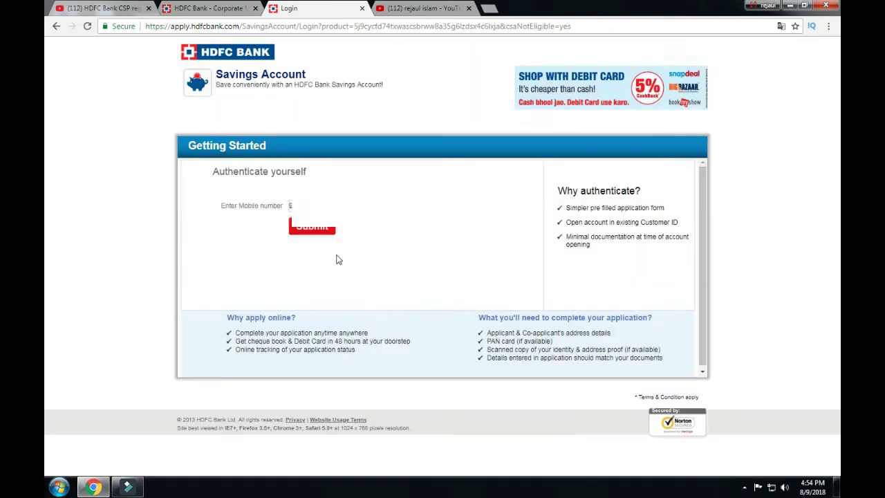
pyautogui.click(317, 228)
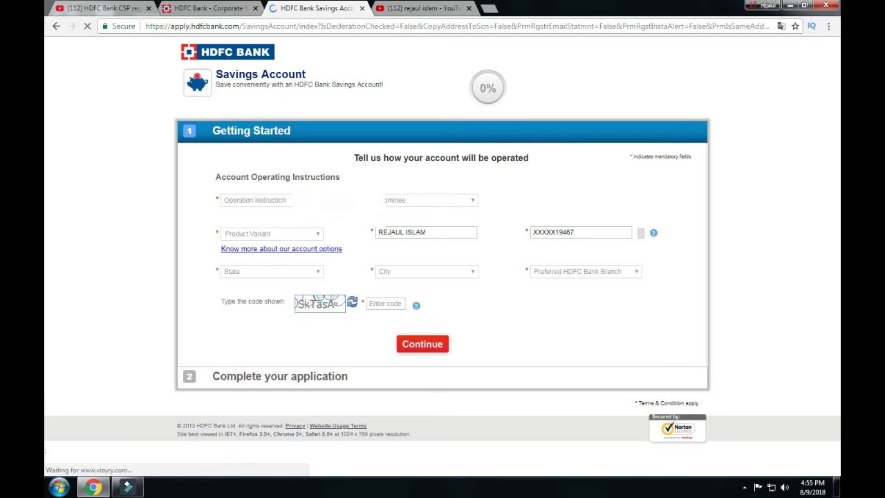
# Step: Set operation to Joint, application type to Primary Applicant, and nominee to Yes
pyautogui.click(254, 200)
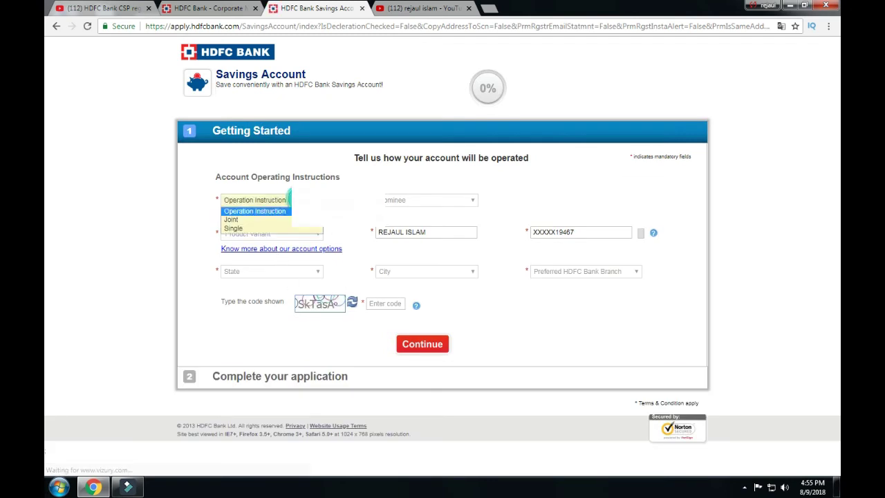
pyautogui.click(289, 220)
pyautogui.click(396, 200)
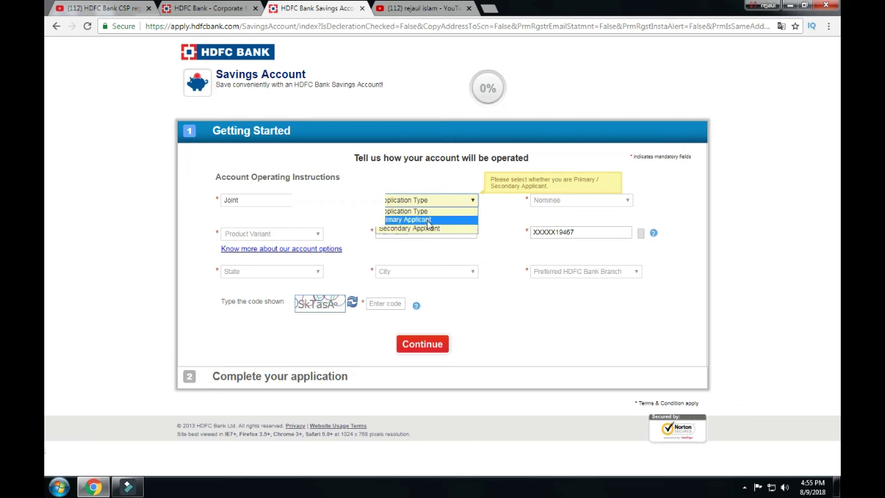
pyautogui.click(429, 221)
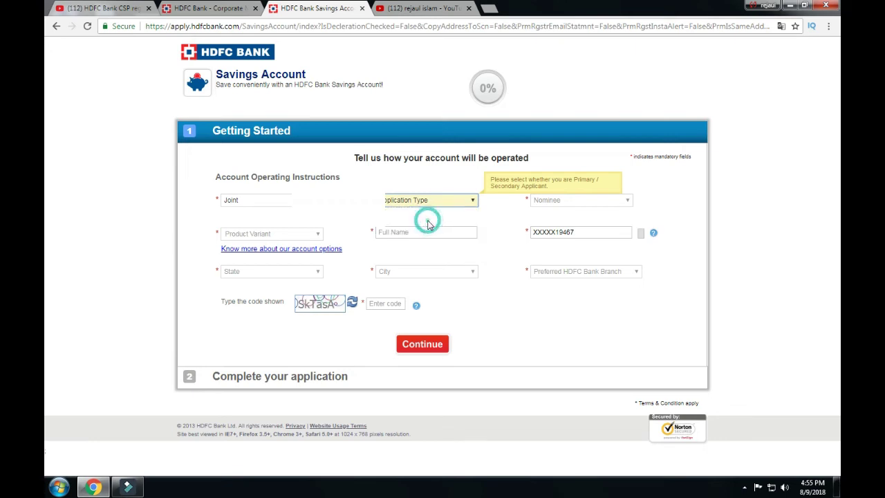
pyautogui.click(579, 203)
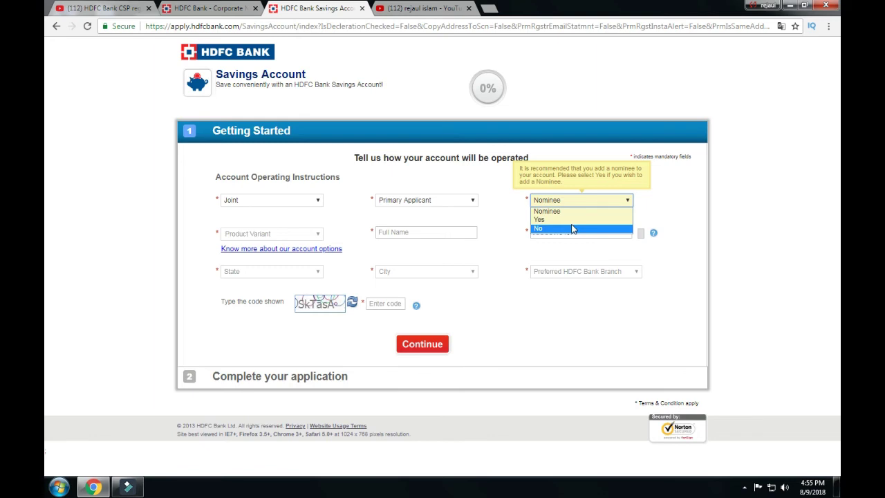
pyautogui.click(567, 222)
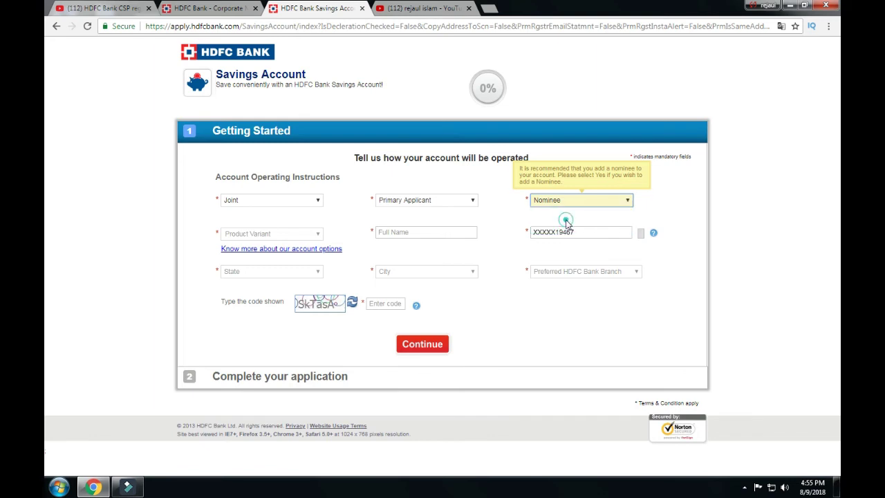
# Step: Choose Regular Savings Account as the product variant and start entering the applicant's full name
pyautogui.click(297, 234)
pyautogui.click(367, 223)
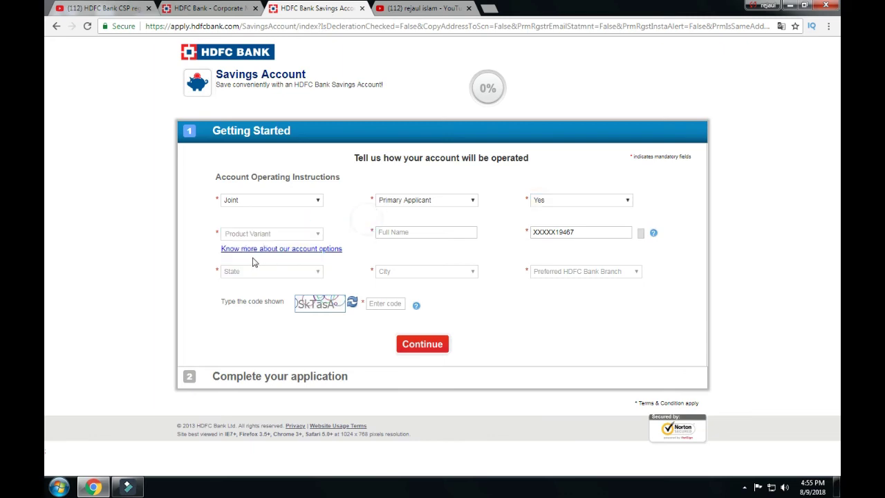
pyautogui.click(315, 234)
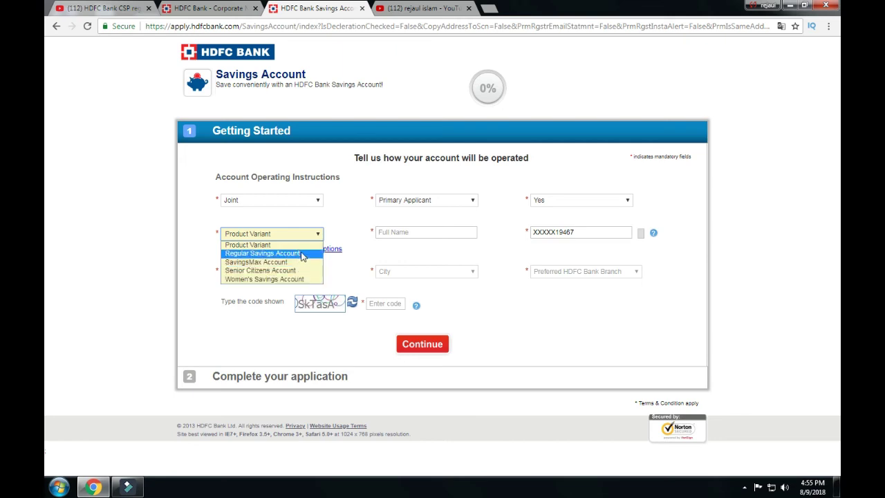
pyautogui.click(303, 253)
pyautogui.click(403, 232)
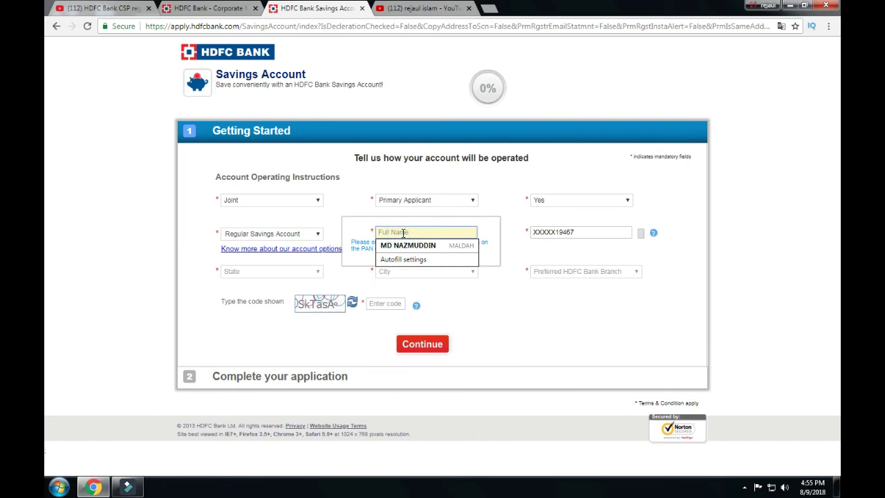
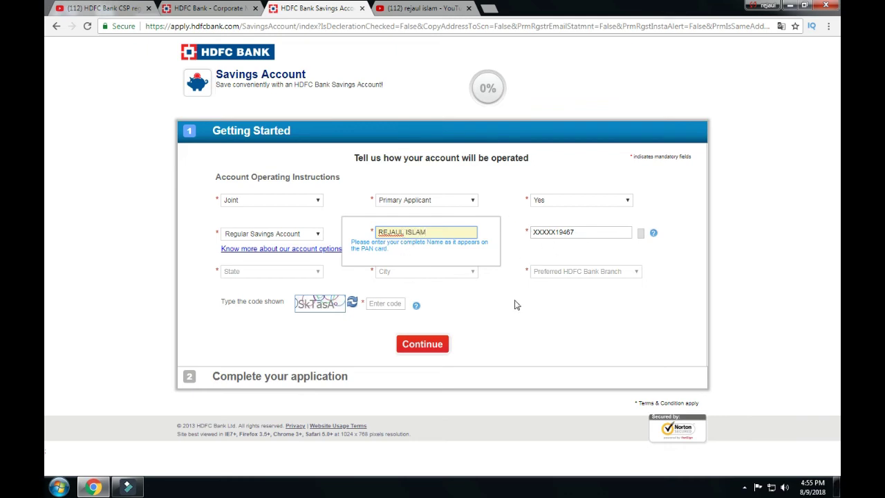
# Step: Select West Bengal as the state, then browse the City and Branch lists without choosing
pyautogui.click(318, 273)
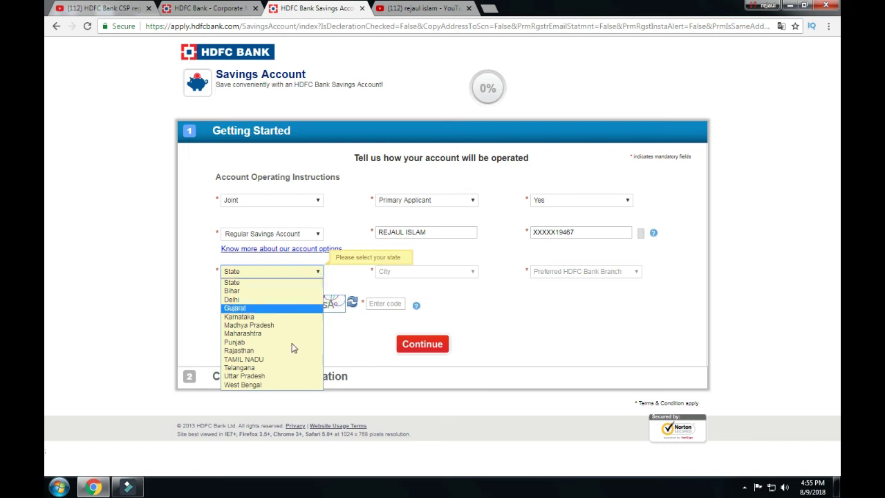
pyautogui.click(284, 386)
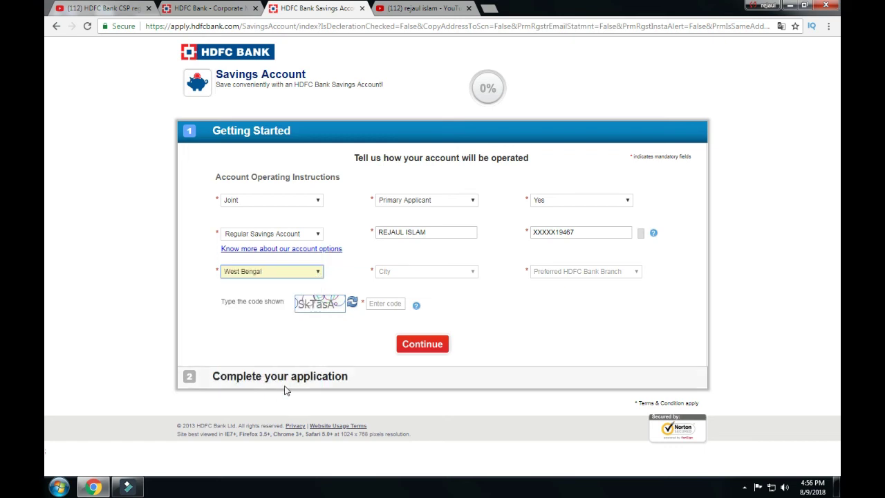
pyautogui.click(449, 273)
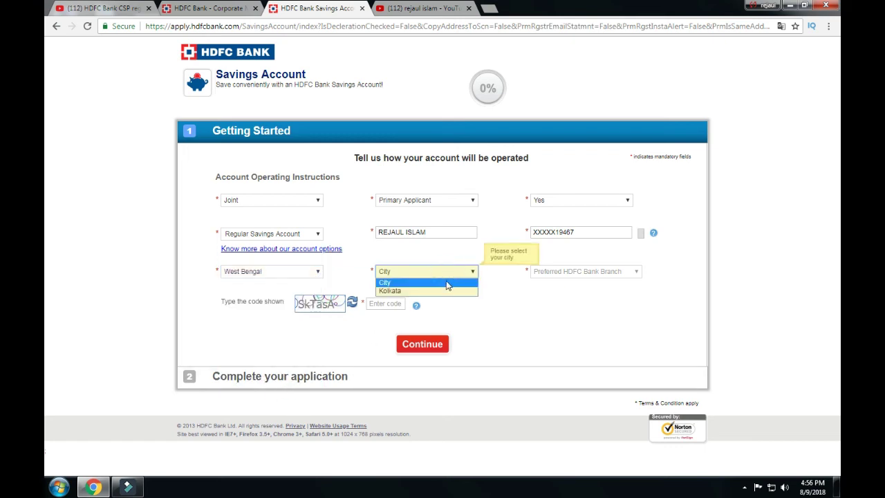
pyautogui.click(489, 287)
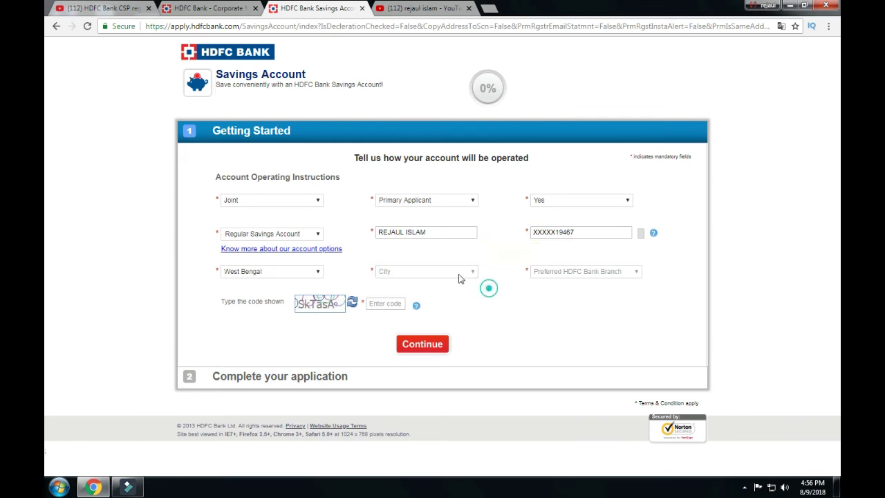
pyautogui.click(464, 272)
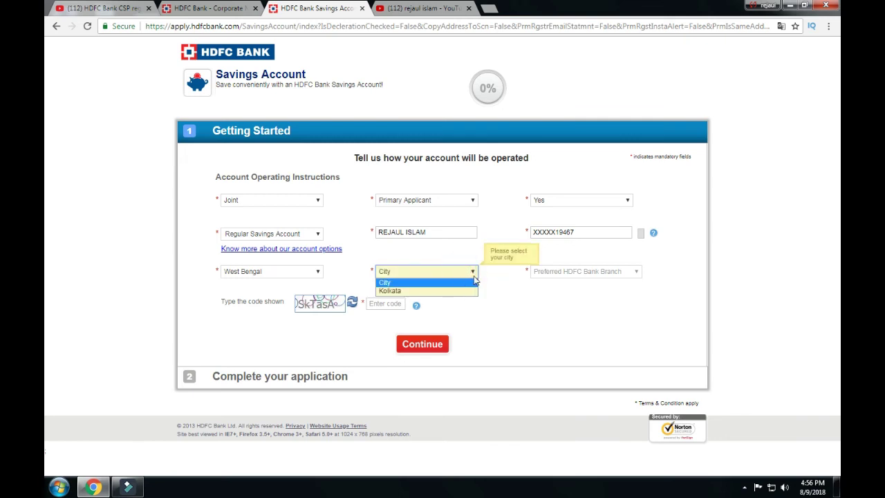
pyautogui.click(501, 285)
pyautogui.click(474, 271)
pyautogui.click(475, 273)
pyautogui.click(476, 274)
pyautogui.click(475, 275)
pyautogui.click(475, 274)
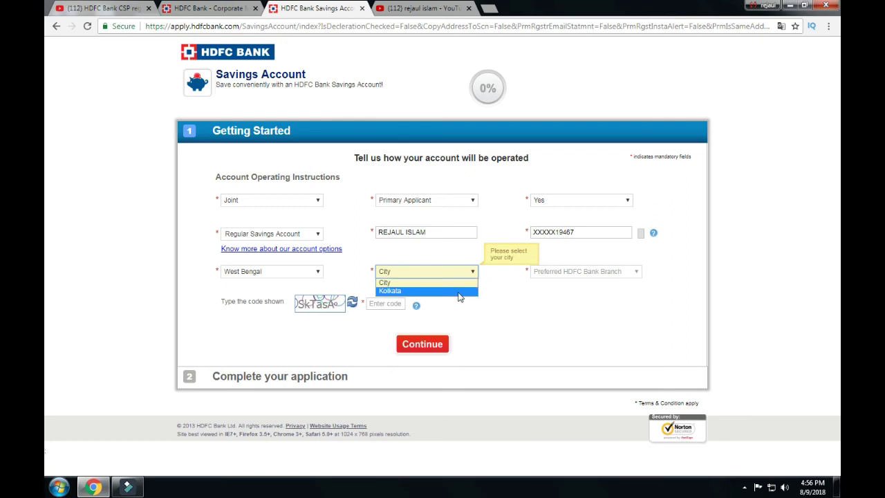
pyautogui.click(527, 289)
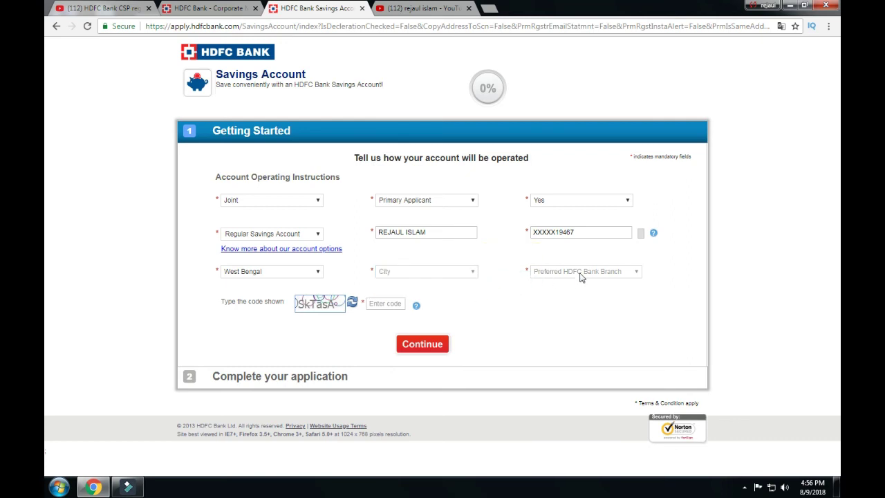
pyautogui.click(579, 277)
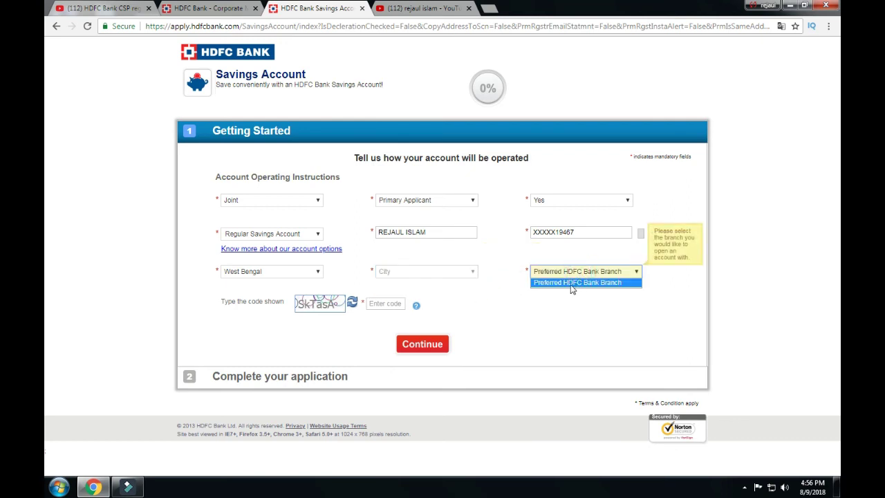
pyautogui.click(578, 283)
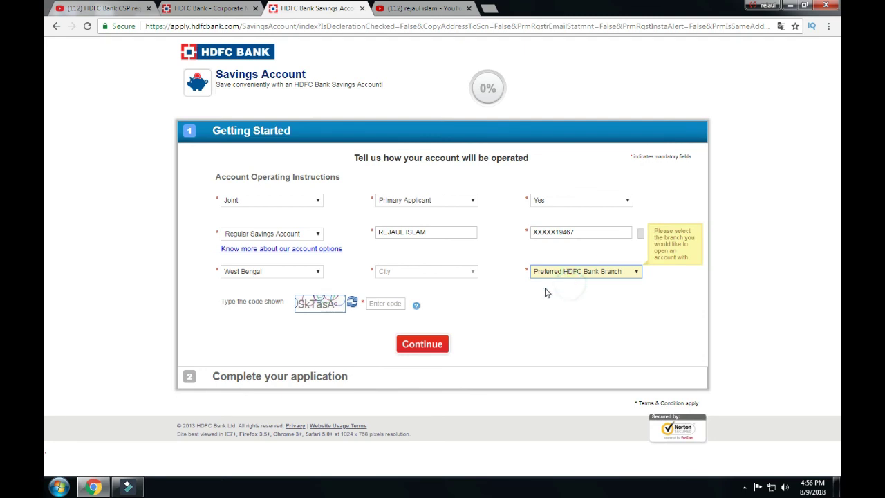
pyautogui.click(469, 273)
pyautogui.click(457, 283)
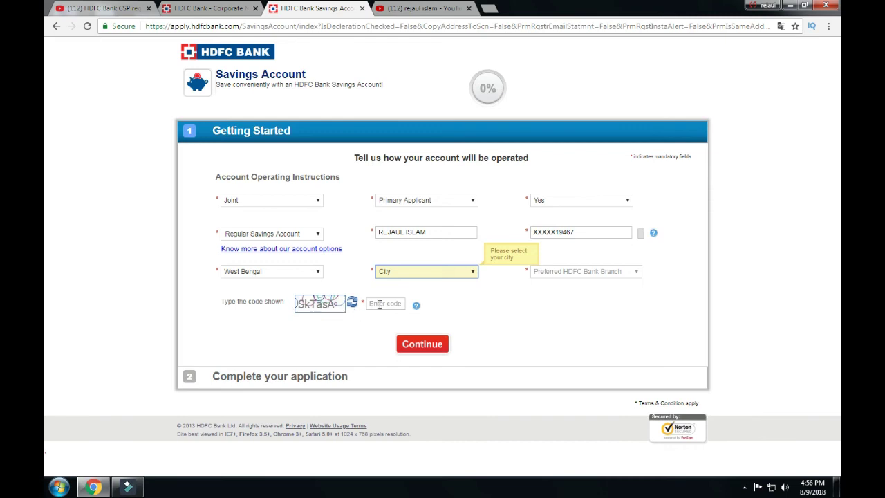
pyautogui.click(460, 272)
pyautogui.click(459, 272)
pyautogui.click(460, 271)
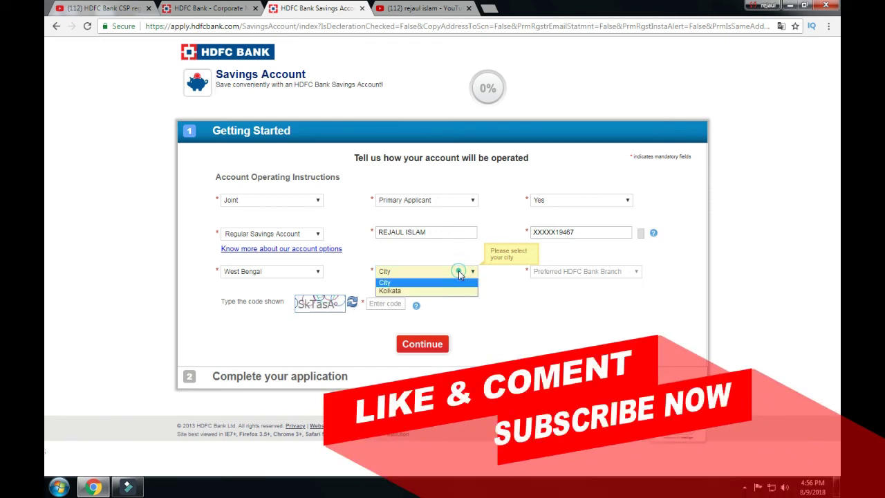
pyautogui.click(459, 272)
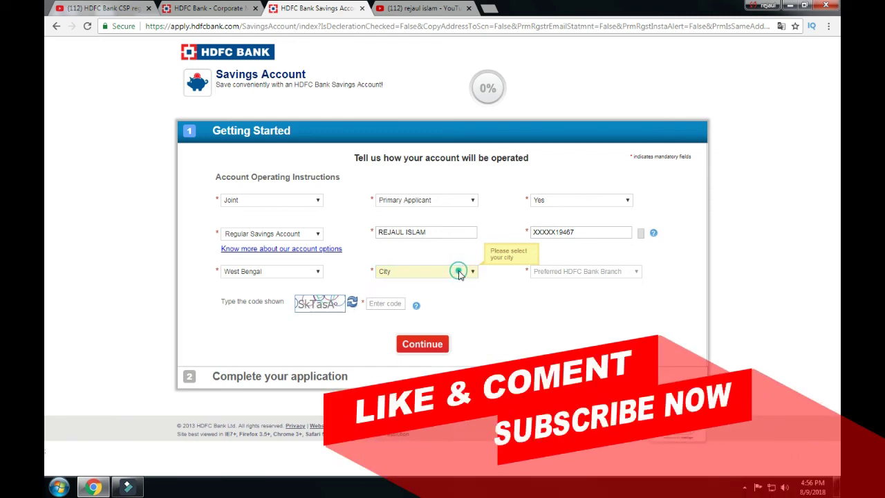
# Step: Change the nominee option to No and view the savings account types comparison
pyautogui.click(593, 200)
pyautogui.click(595, 204)
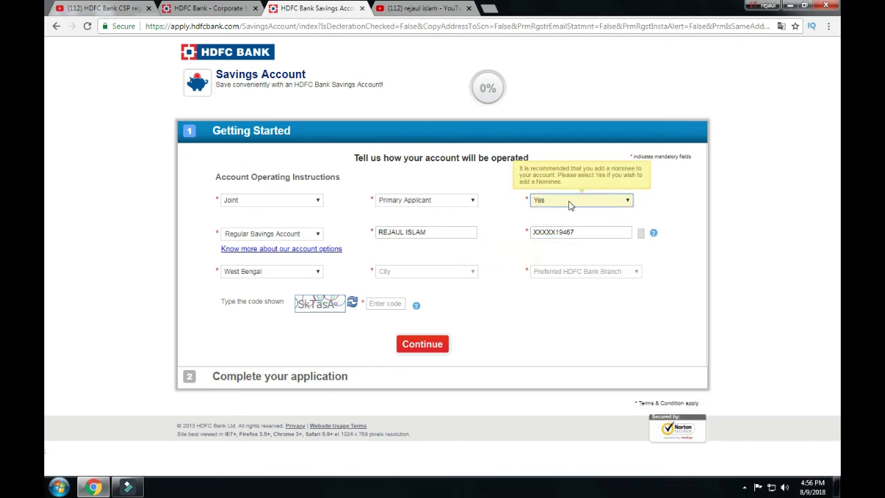
pyautogui.click(570, 203)
pyautogui.click(559, 229)
pyautogui.click(536, 295)
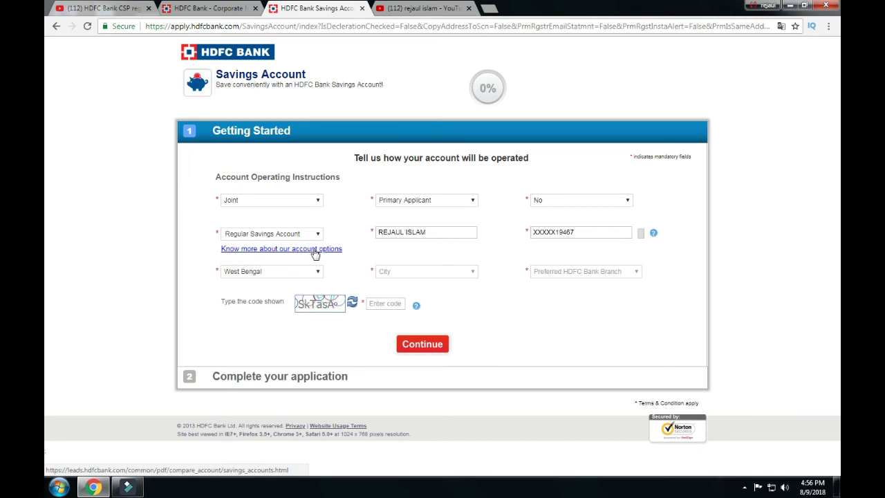
pyautogui.click(312, 253)
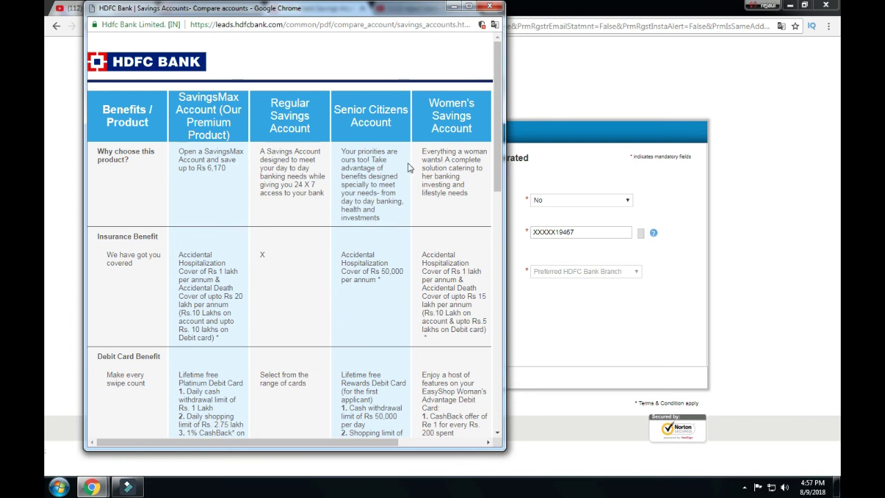
# Step: Close the account comparison window, the YouTube tab and the blank tab, returning to the form
pyautogui.click(491, 6)
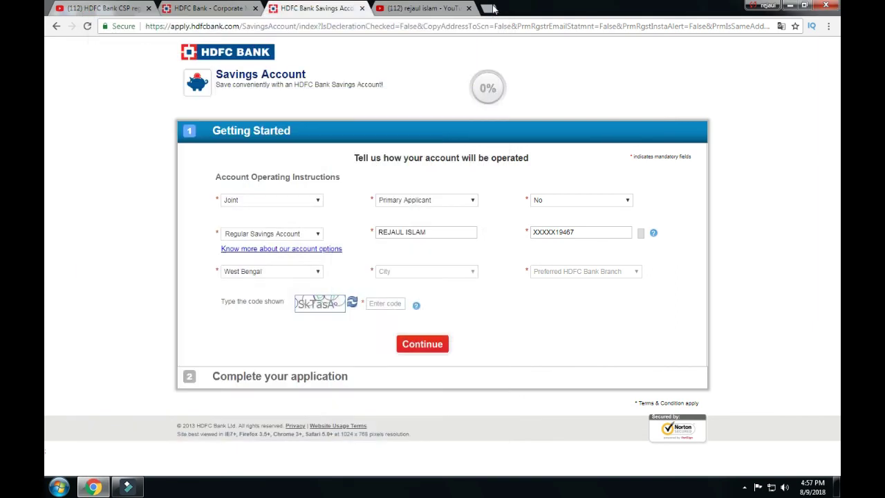
pyautogui.click(488, 8)
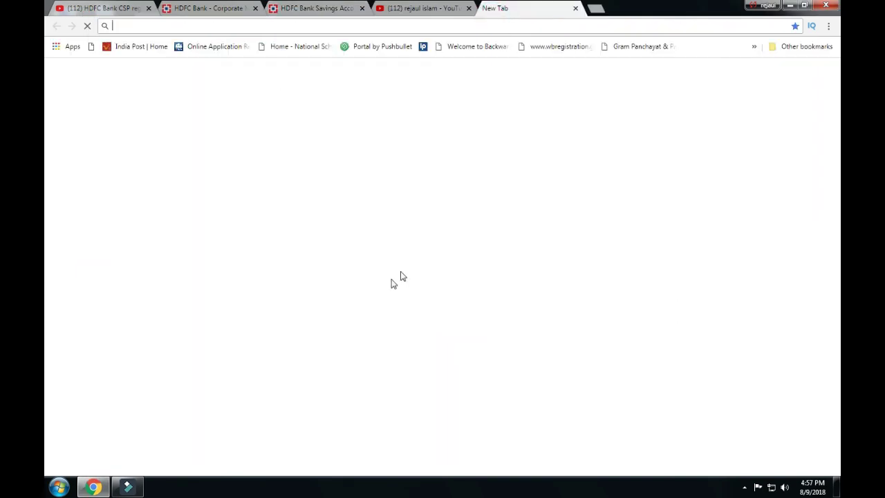
pyautogui.click(459, 8)
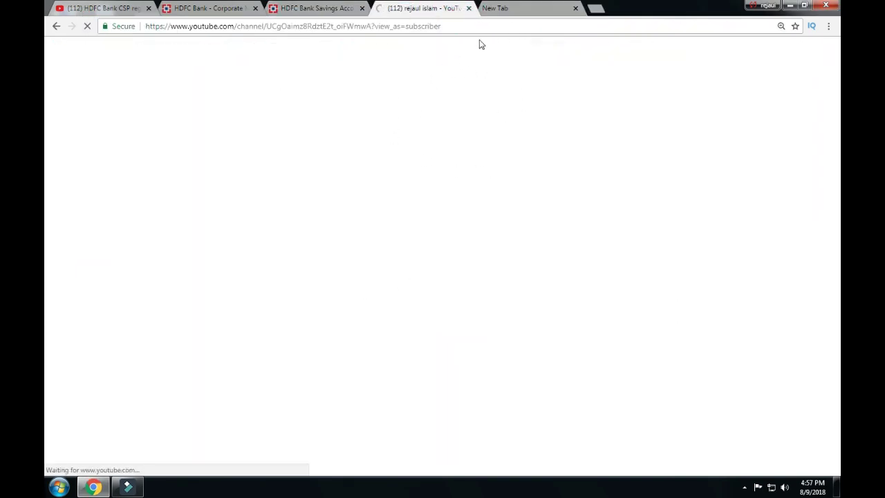
pyautogui.click(468, 9)
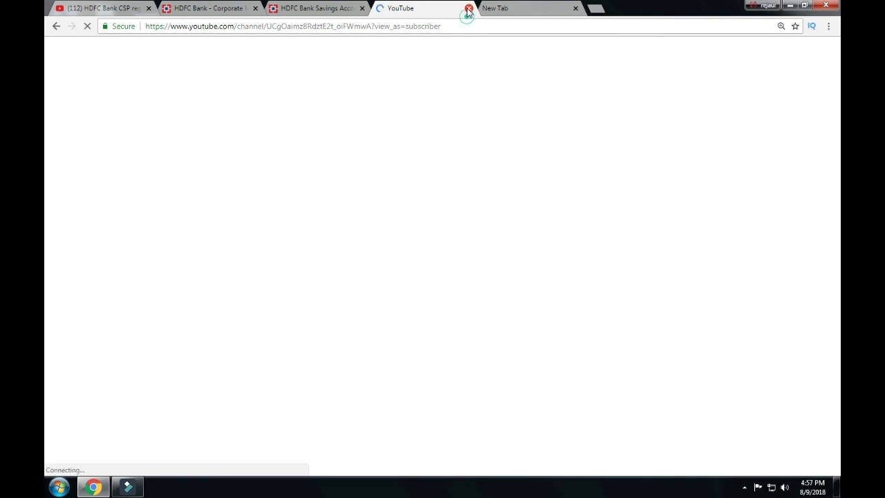
pyautogui.click(468, 9)
pyautogui.click(468, 9)
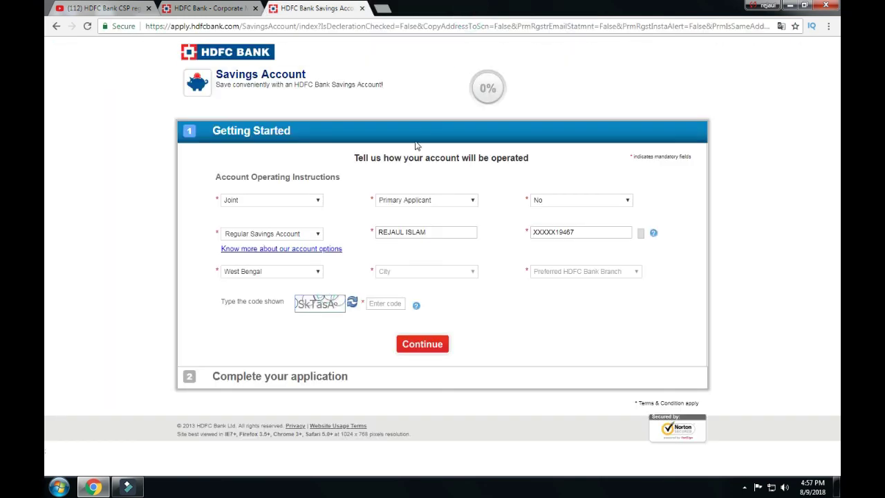
# Step: Enter the captcha code, fixing a mistyped letter, and submit the form with Continue
pyautogui.click(374, 303)
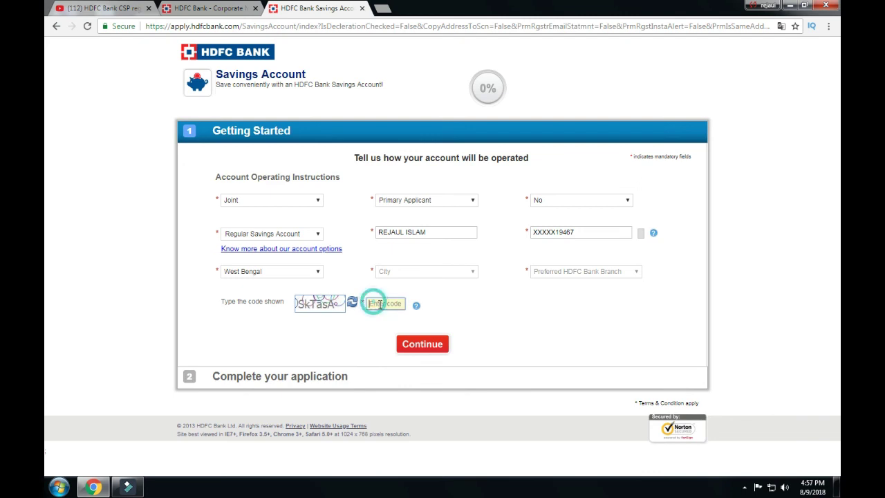
pyautogui.click(412, 273)
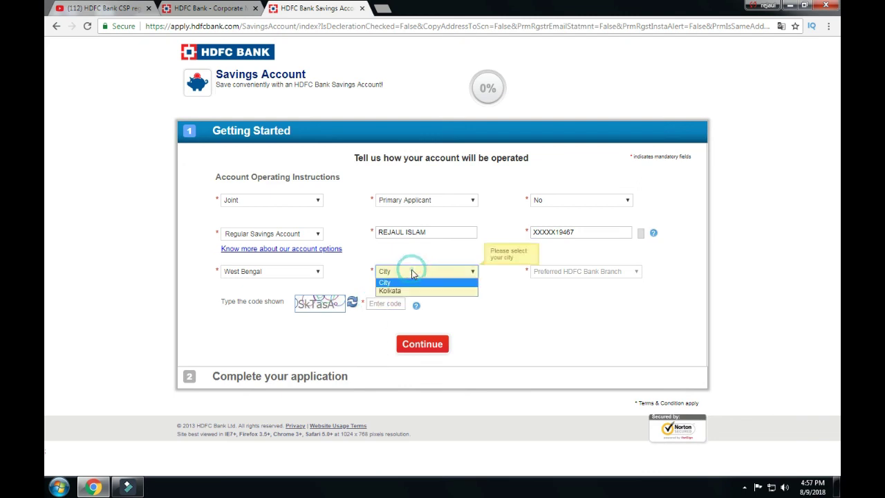
pyautogui.click(488, 325)
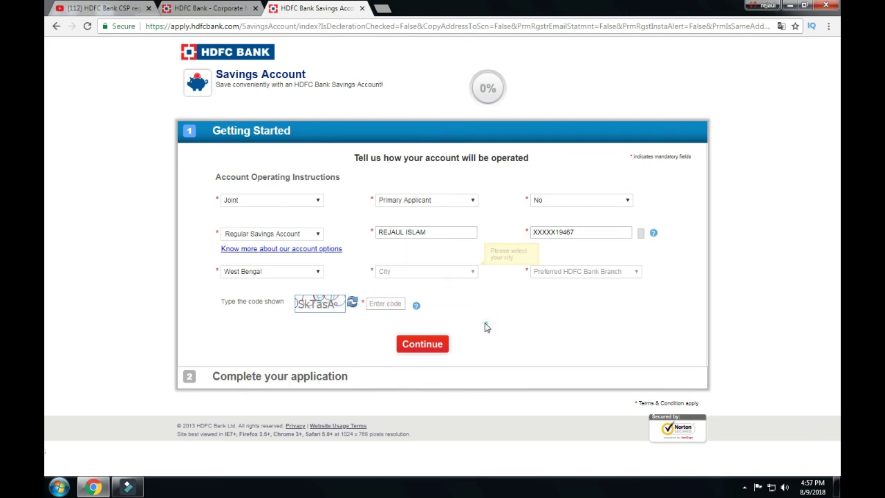
pyautogui.click(385, 304)
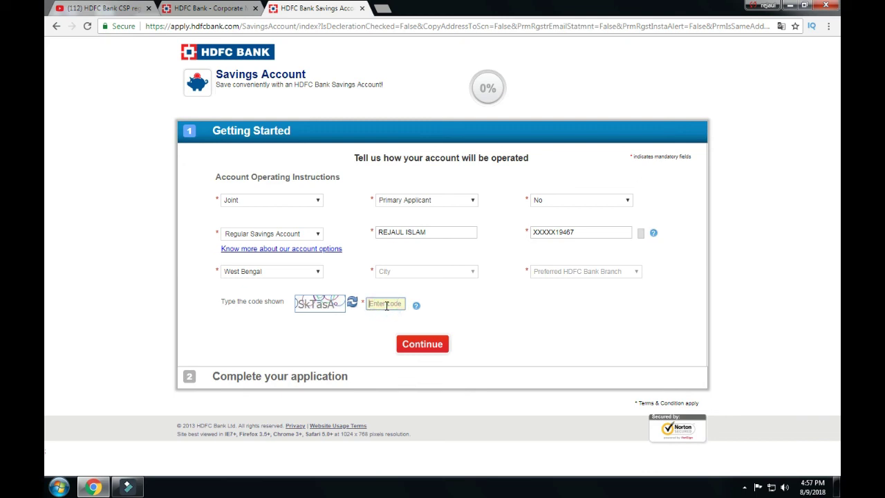
pyautogui.write('S')
pyautogui.press('BackSpace')
pyautogui.write('SKTasA')
pyautogui.click(430, 345)
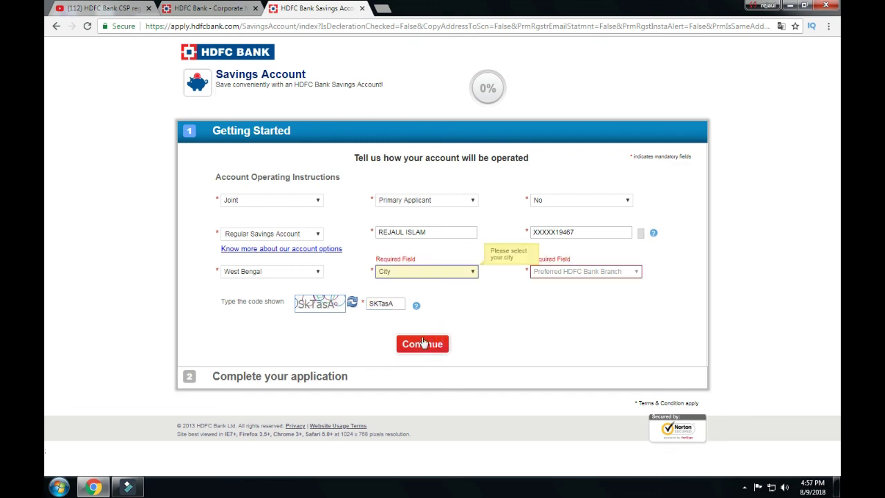
# Step: Choose Kolkata city and MANIKTALA branch, then acknowledge the Rs. 10000 minimum balance notice
pyautogui.click(440, 273)
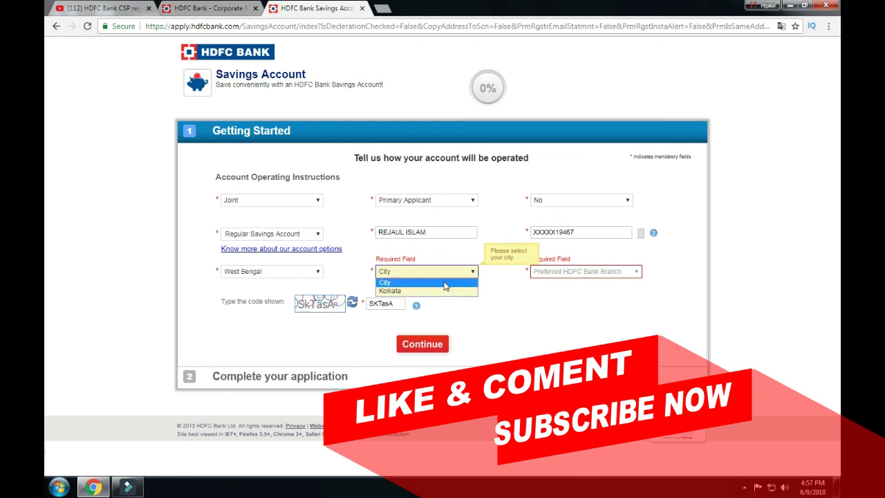
pyautogui.click(443, 291)
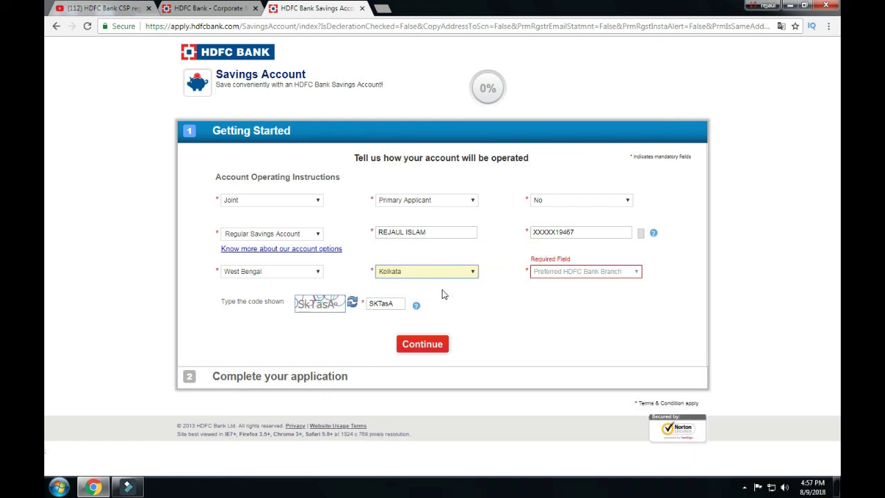
pyautogui.click(571, 273)
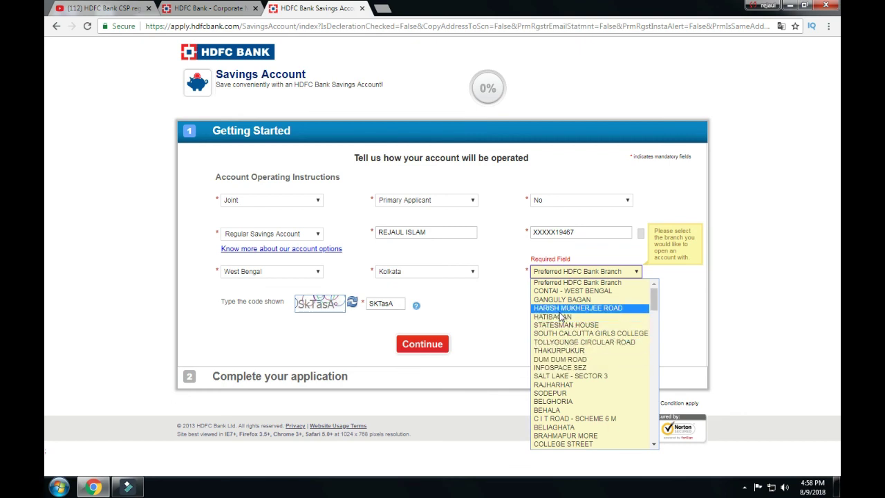
pyautogui.scroll(-10, 567, 394)
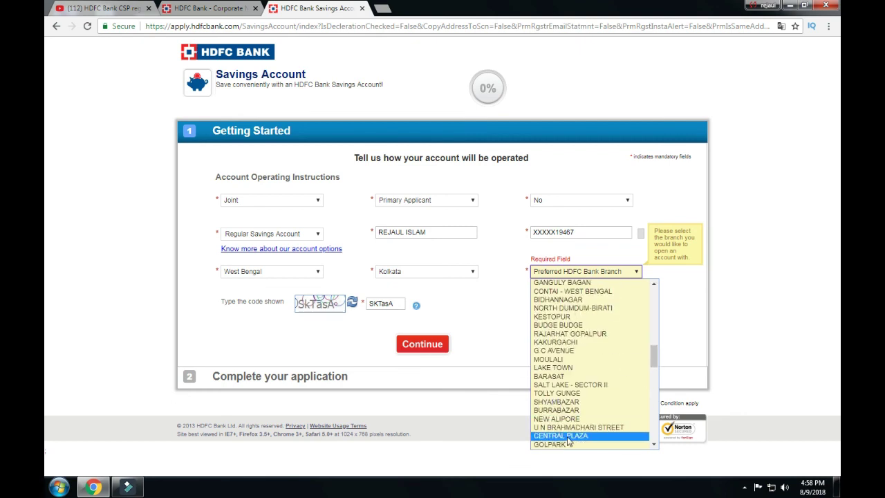
pyautogui.scroll(-5, 588, 318)
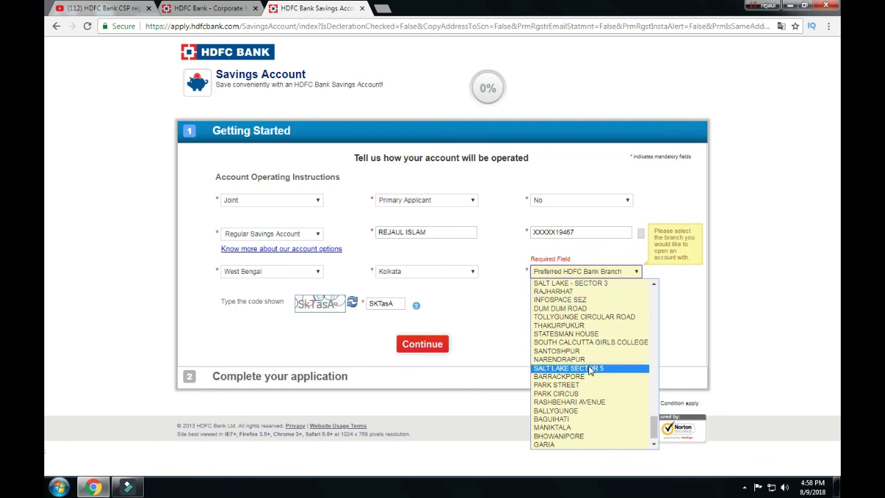
pyautogui.scroll(-1, 585, 366)
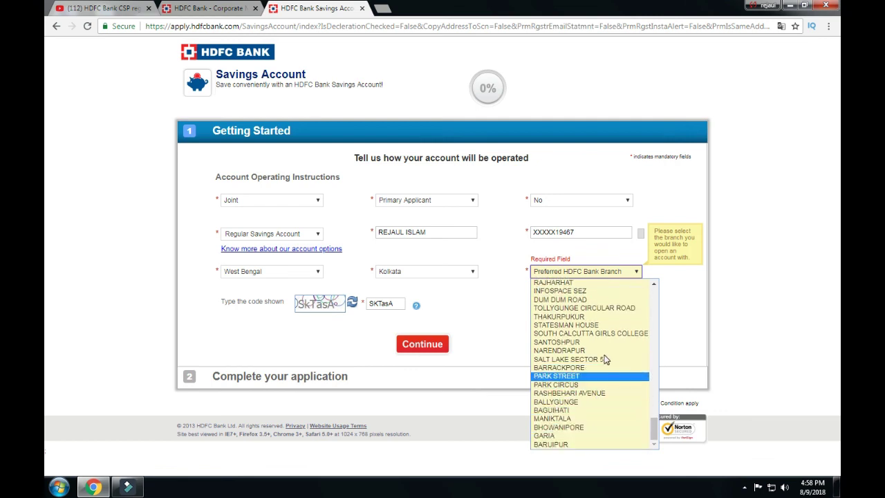
pyautogui.scroll(4, 601, 408)
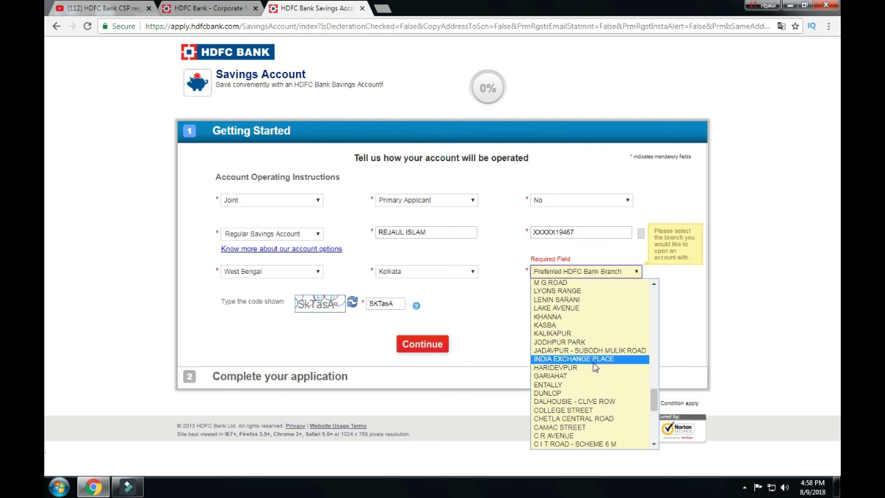
pyautogui.press('m')
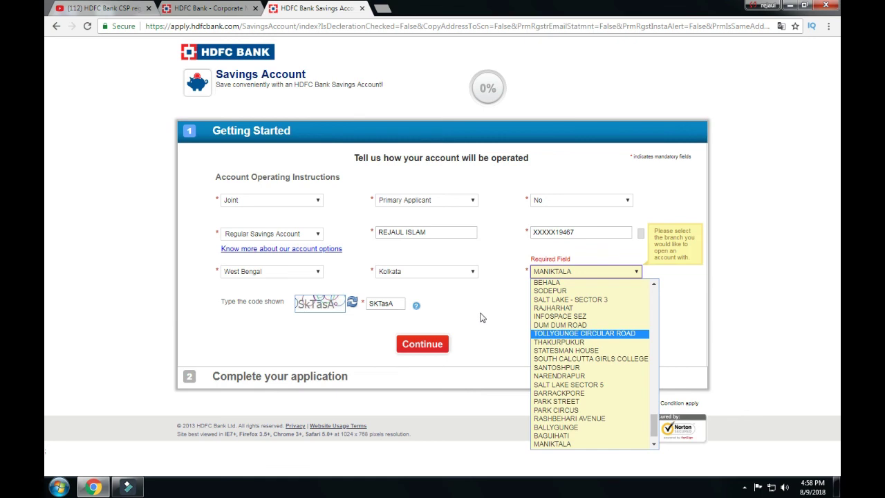
pyautogui.scroll(10, 586, 317)
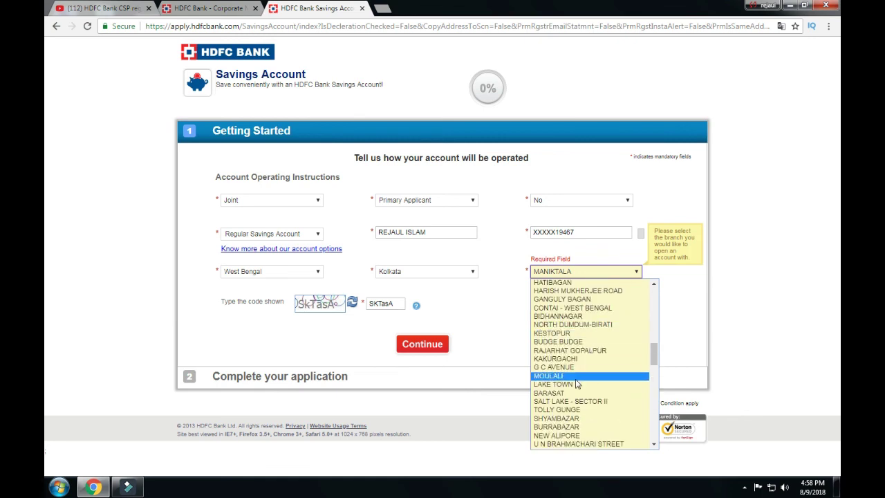
pyautogui.scroll(5, 577, 384)
pyautogui.click(503, 323)
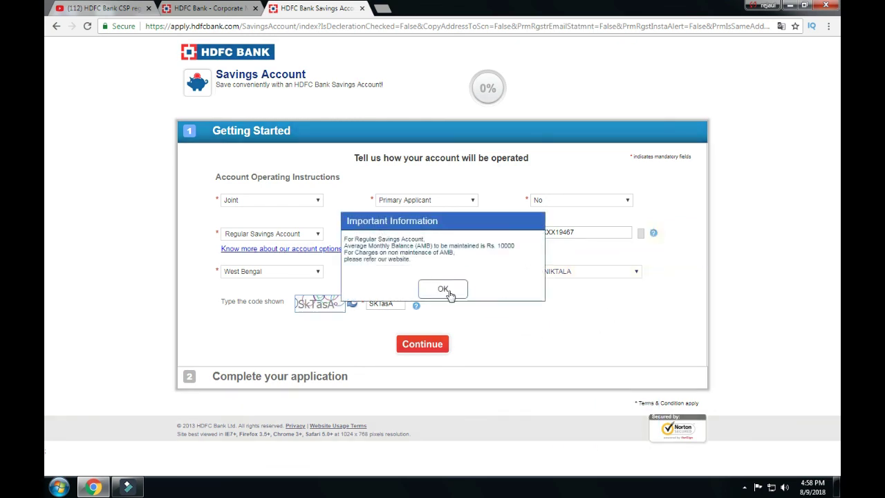
pyautogui.click(448, 293)
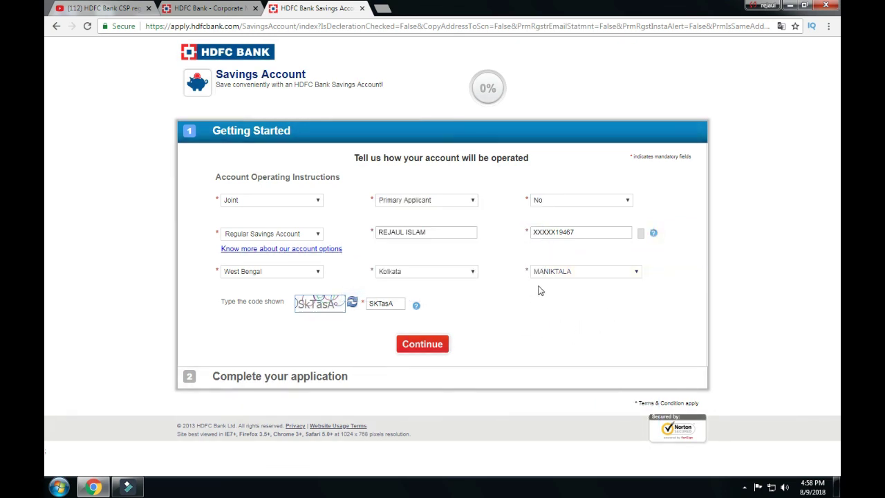